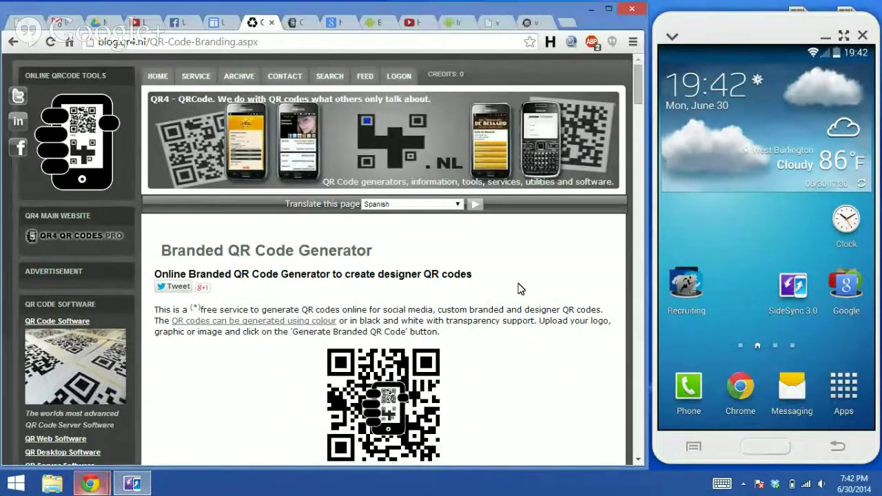
scroll(517, 293, down, 1)
scroll(326, 239, down, 1)
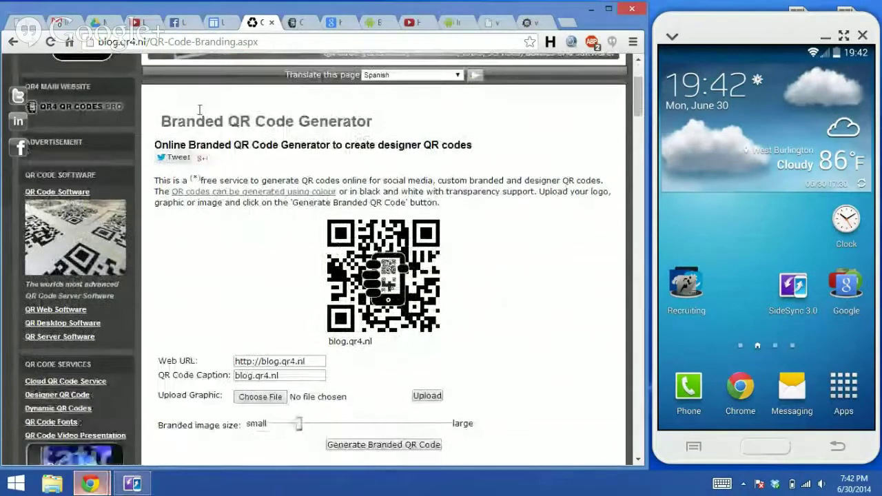
click(254, 42)
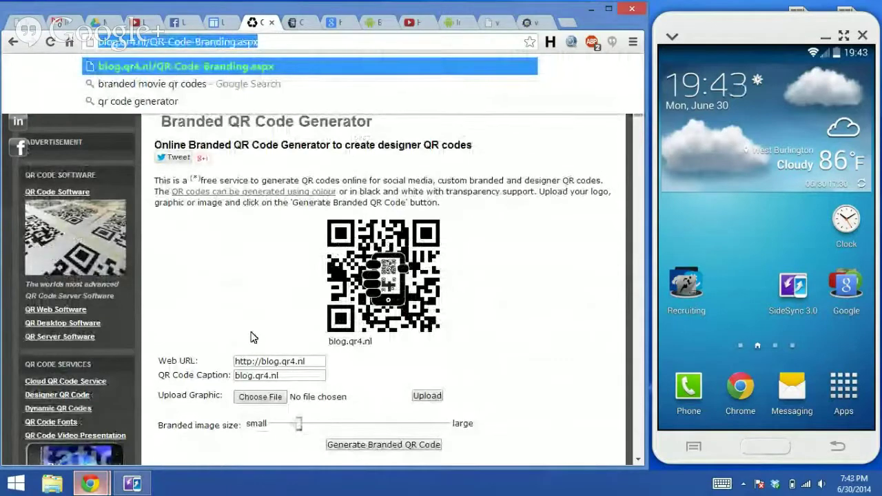
click(389, 264)
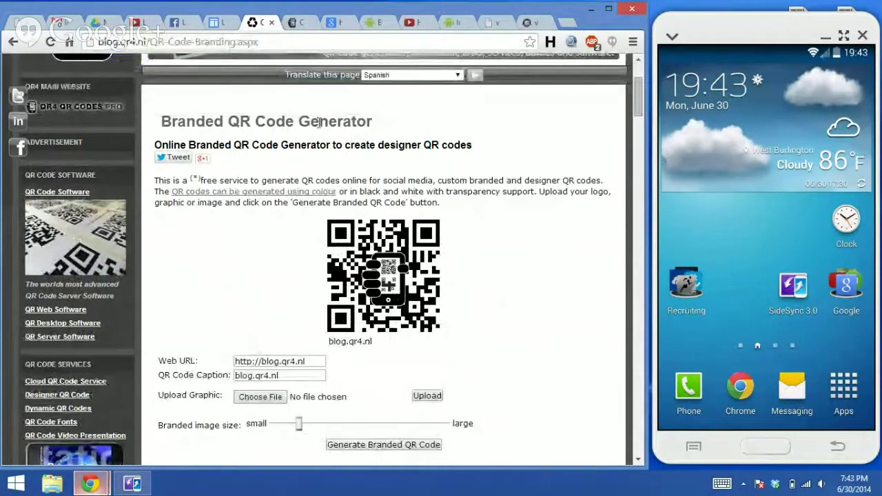
scroll(319, 123, down, 2)
Step: Copy the USAREC Commander's Initiatives Group site address and paste it as the QR code generator's web URL
click(221, 23)
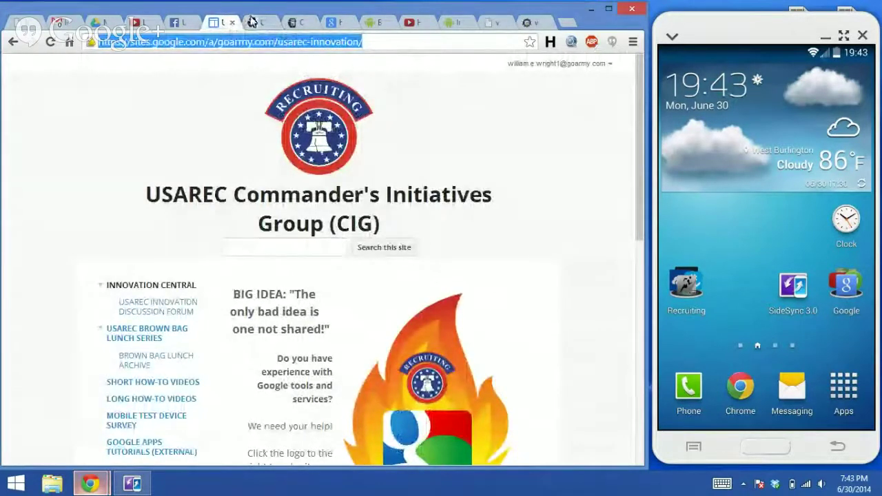
click(260, 42)
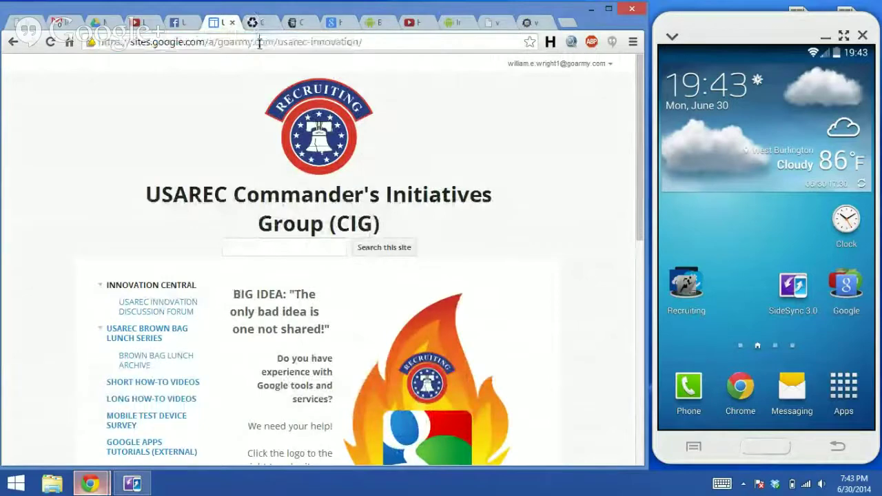
triple_click(260, 42)
key(ctrl+c)
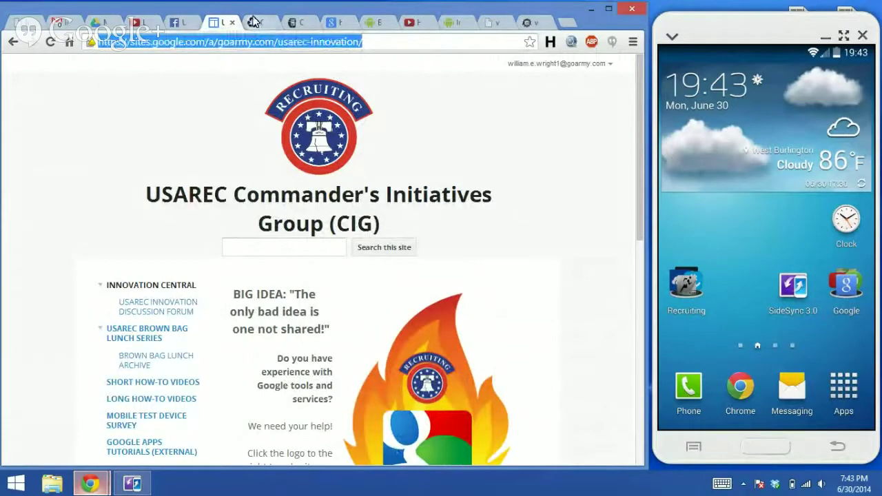
click(254, 24)
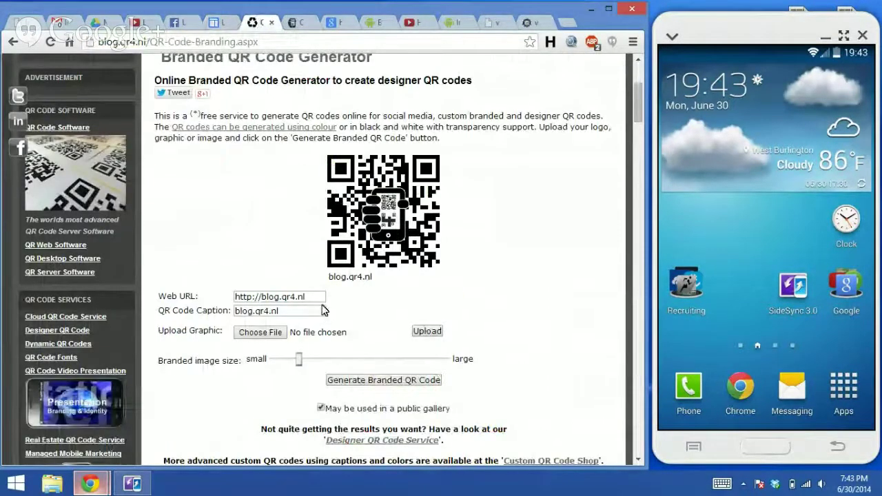
drag(320, 298, 224, 296)
key(ctrl+v)
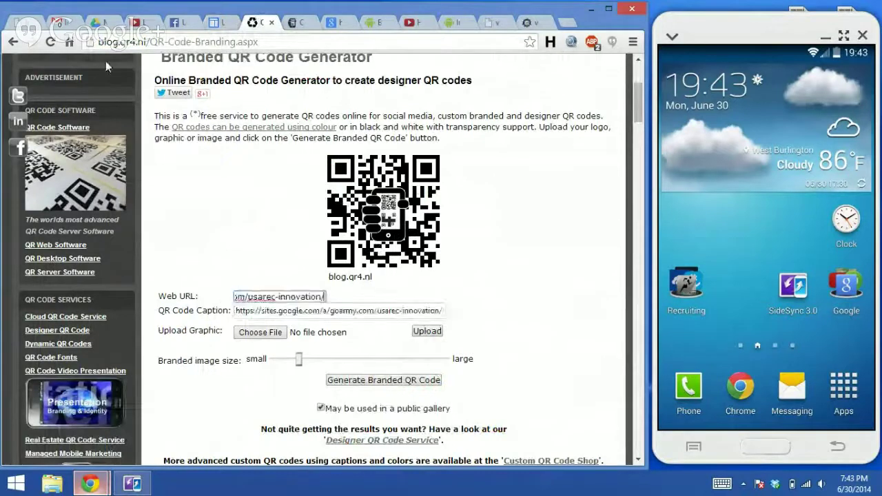
click(258, 197)
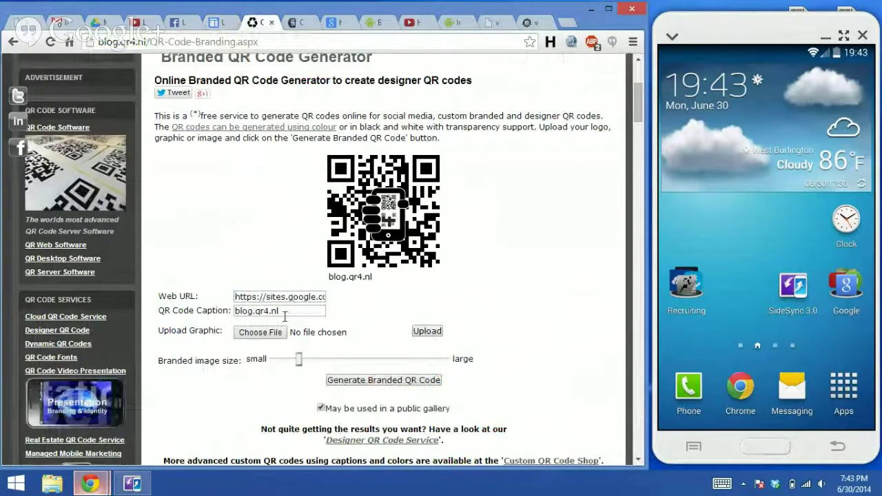
Step: Replace the QR code caption with "Commander's Initiative Group"
drag(278, 311, 235, 321)
text(Com)
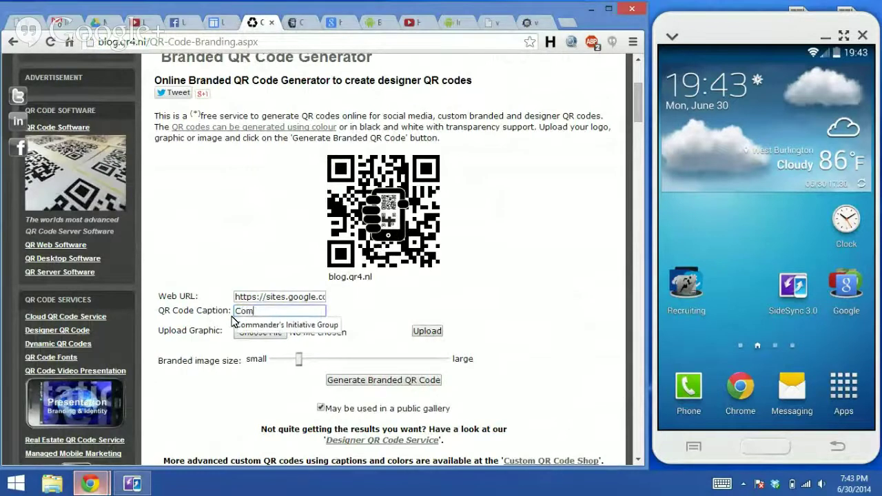
click(298, 326)
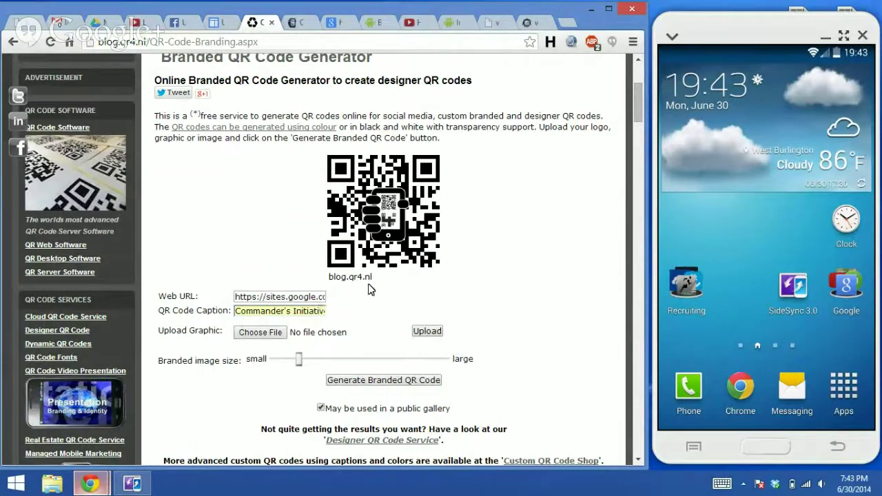
Step: Choose star_png.png from the Desktop as the branding graphic and upload it
click(277, 334)
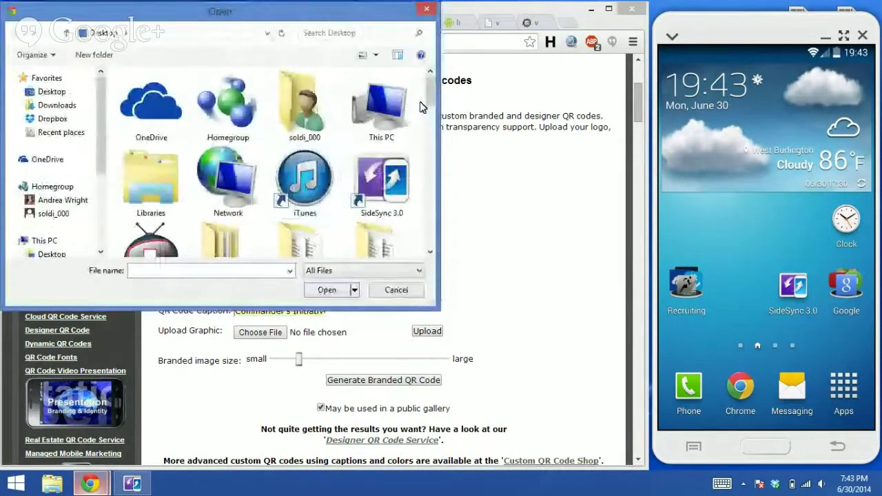
drag(430, 93, 413, 279)
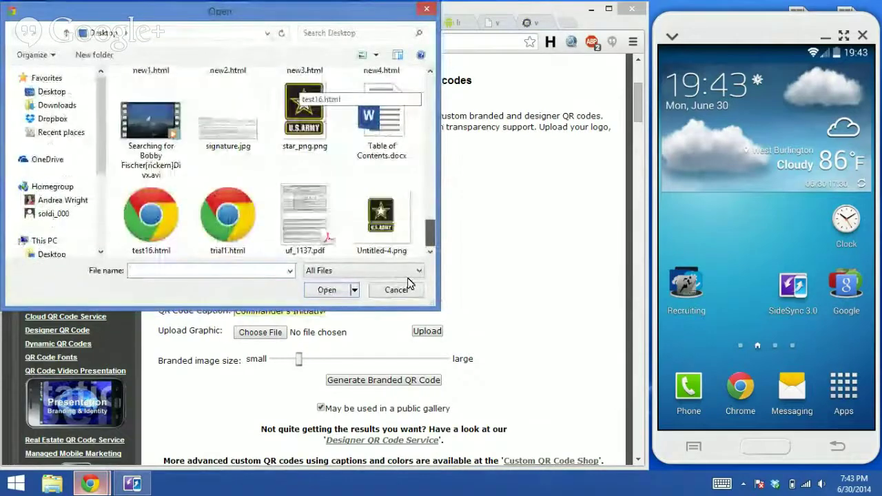
double_click(305, 123)
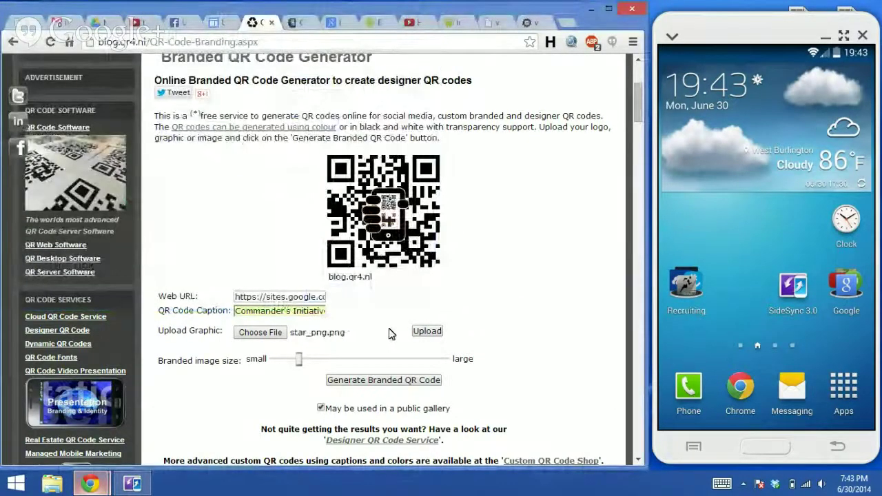
click(427, 331)
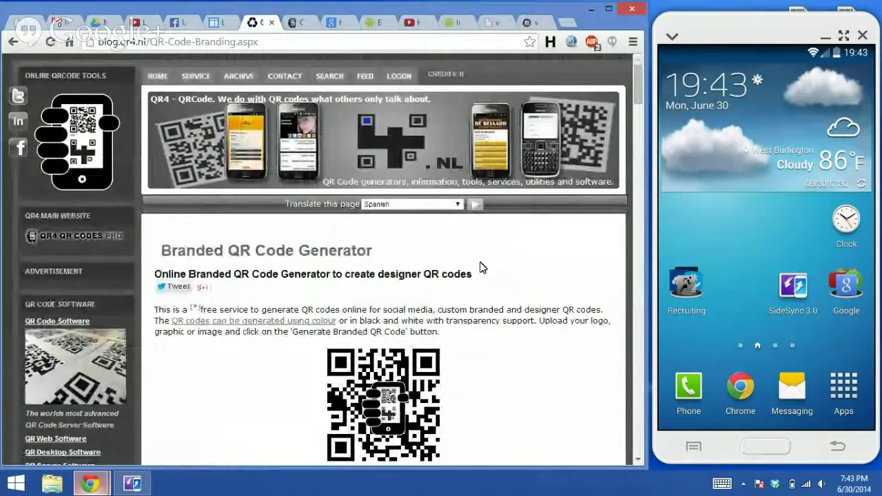
Step: Generate the branded QR code with the uploaded graphic
scroll(483, 268, down, 3)
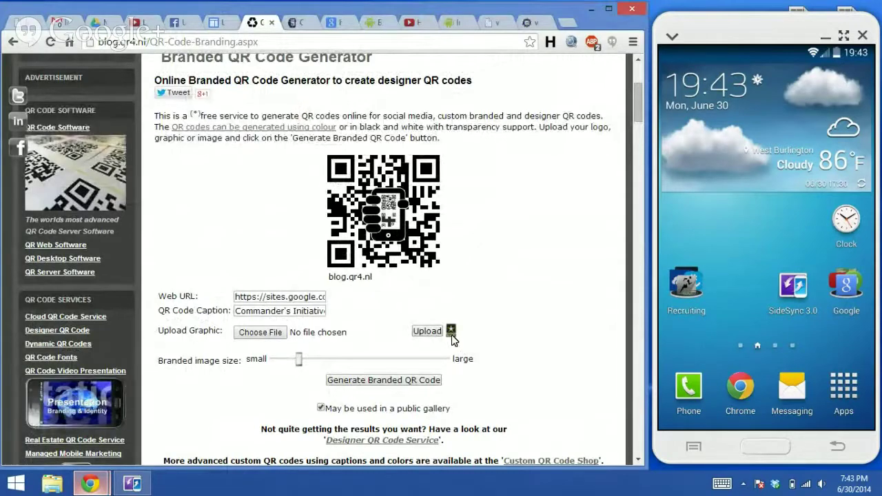
click(371, 380)
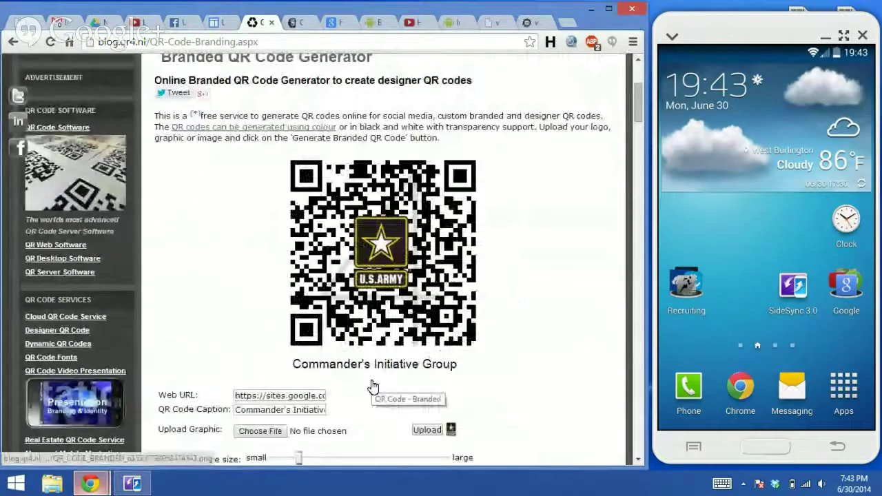
Step: Set the branded image size to the largest setting and regenerate the QR code
scroll(372, 387, down, 1)
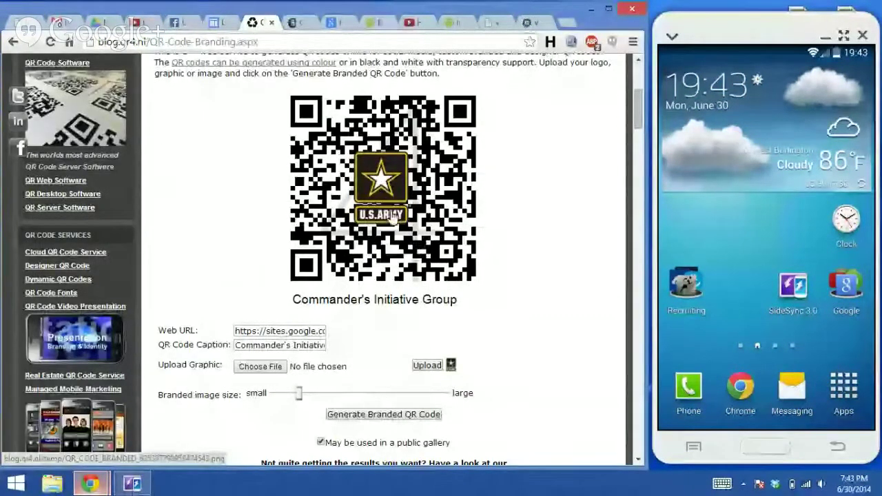
scroll(443, 317, down, 1)
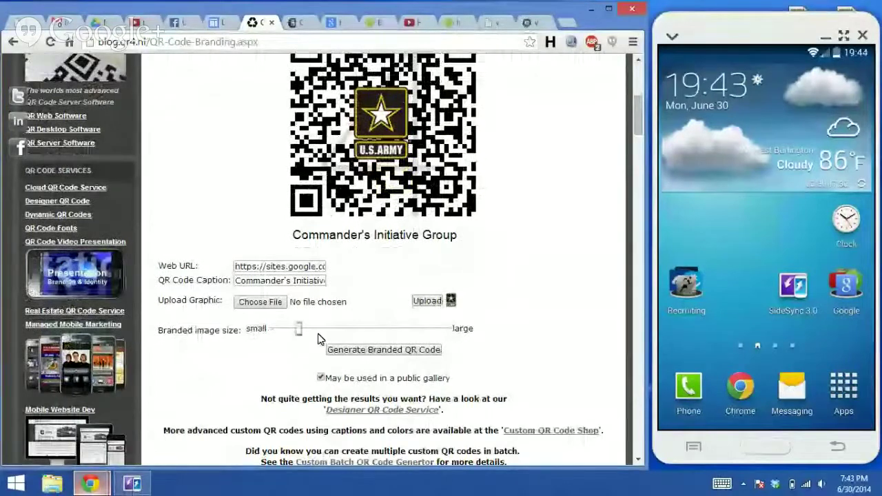
scroll(299, 340, up, 1)
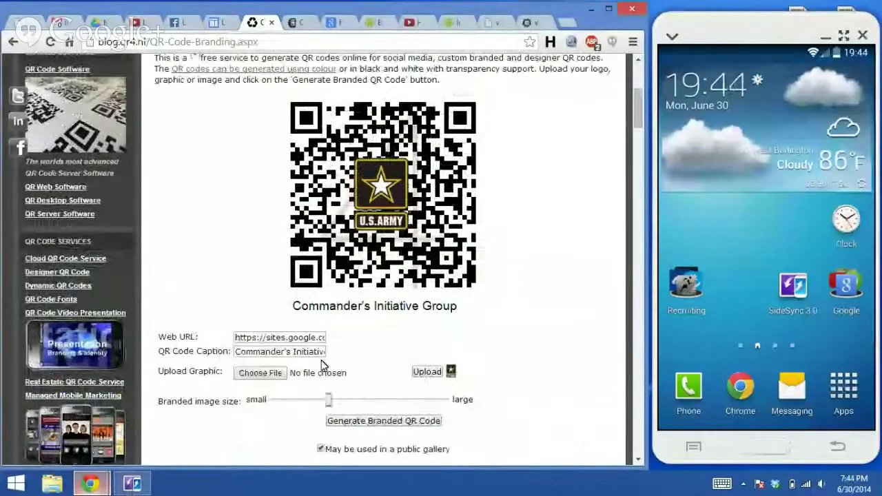
drag(301, 405, 448, 402)
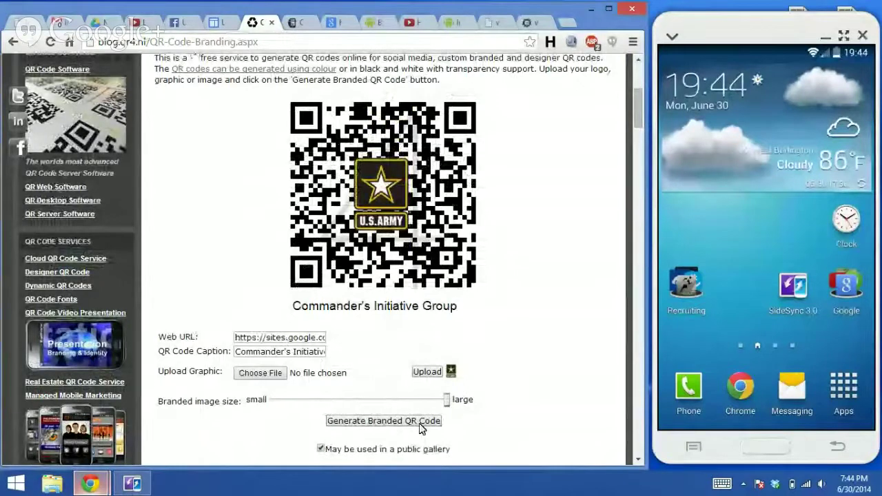
click(419, 422)
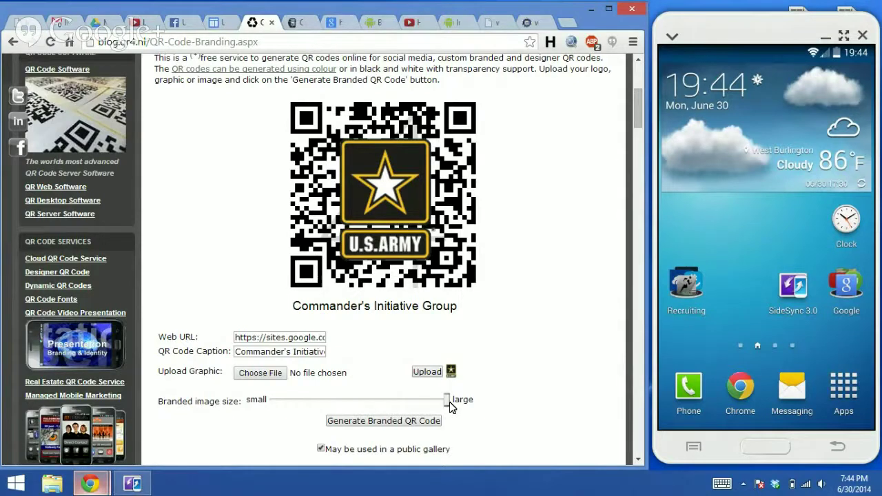
Step: Reduce the branded image size to about one fifth of its range and regenerate the QR code
drag(447, 402, 310, 402)
click(348, 421)
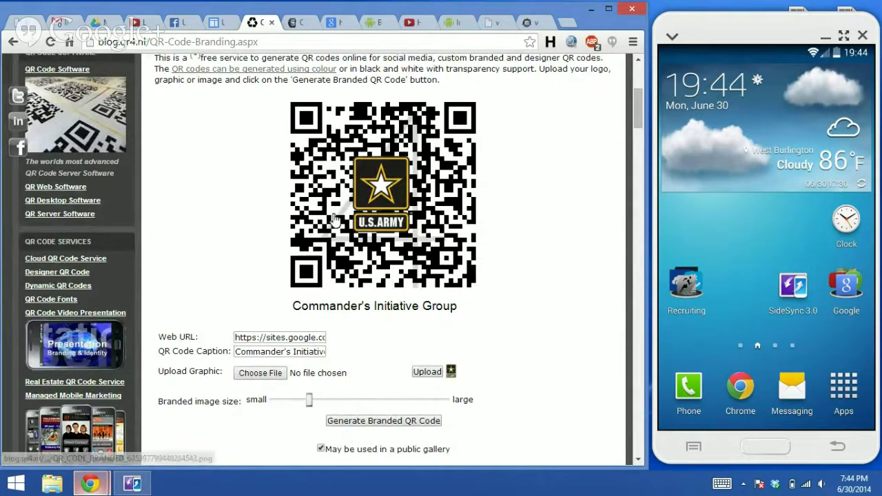
Step: Open the generated QR code image on its own page and check the option for saving it
click(412, 211)
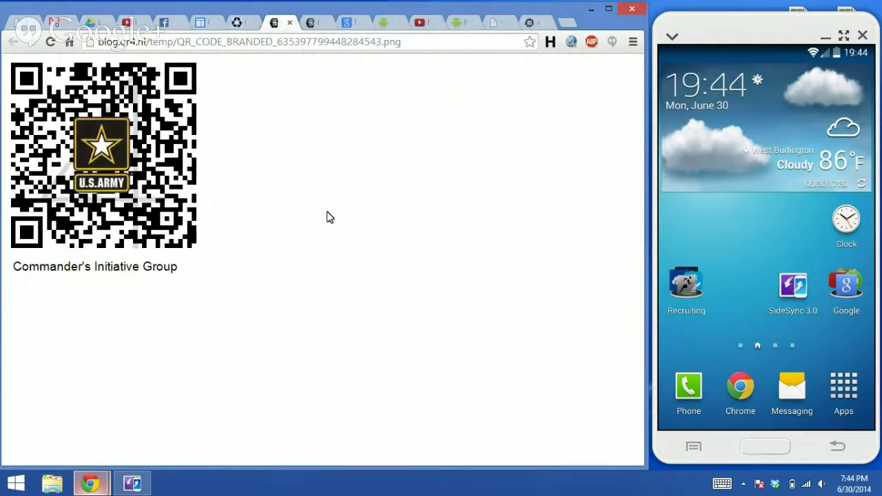
right_click(148, 192)
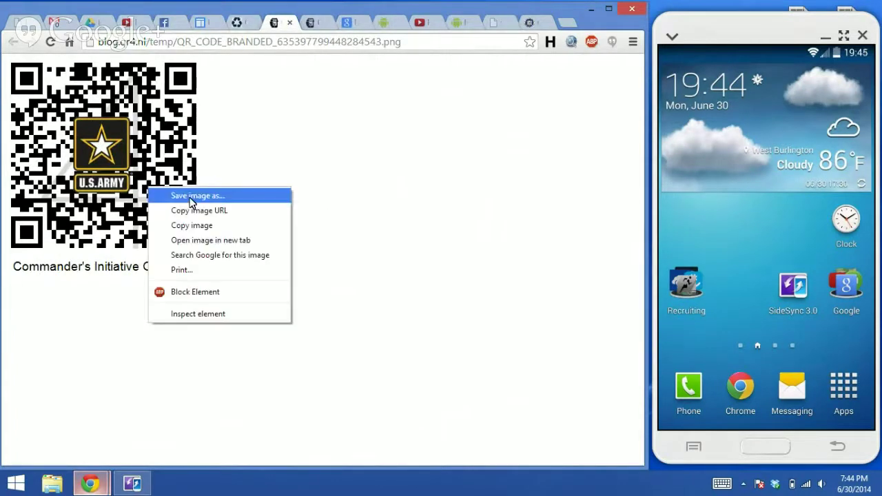
click(348, 152)
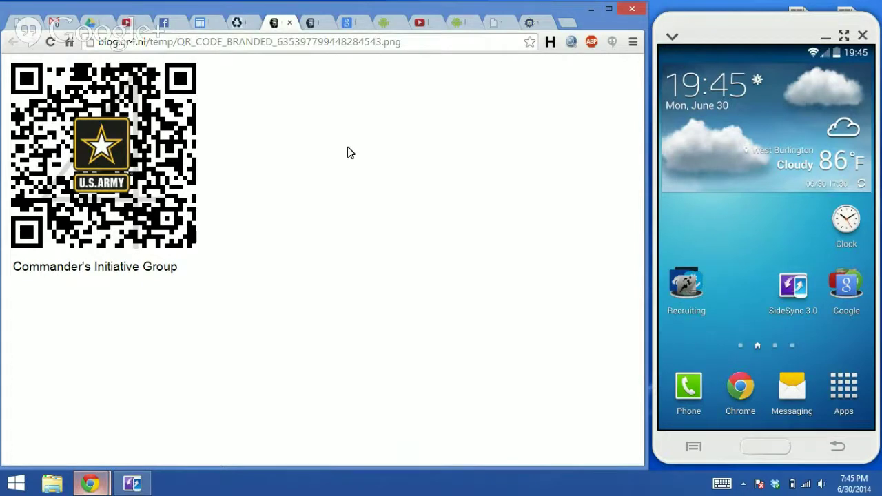
Step: On the mirrored phone, scan the QR code with QR Droid from the Recruiting folder and open the decoded web address
click(703, 295)
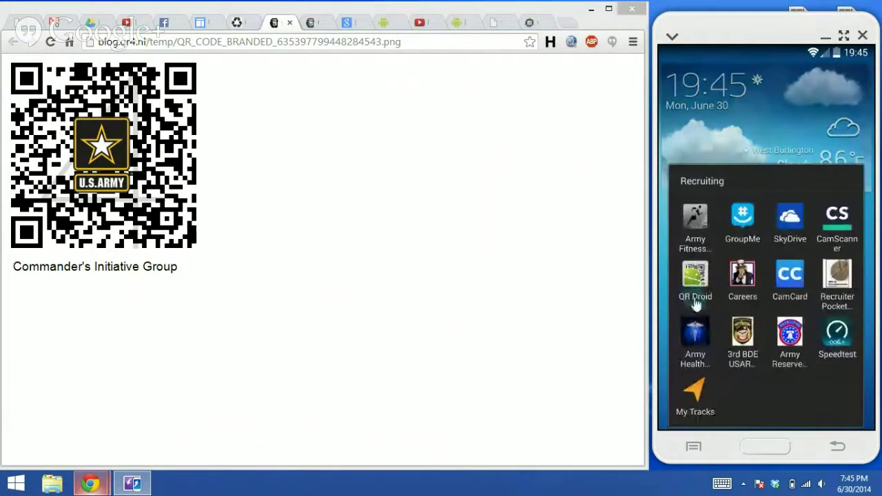
click(693, 293)
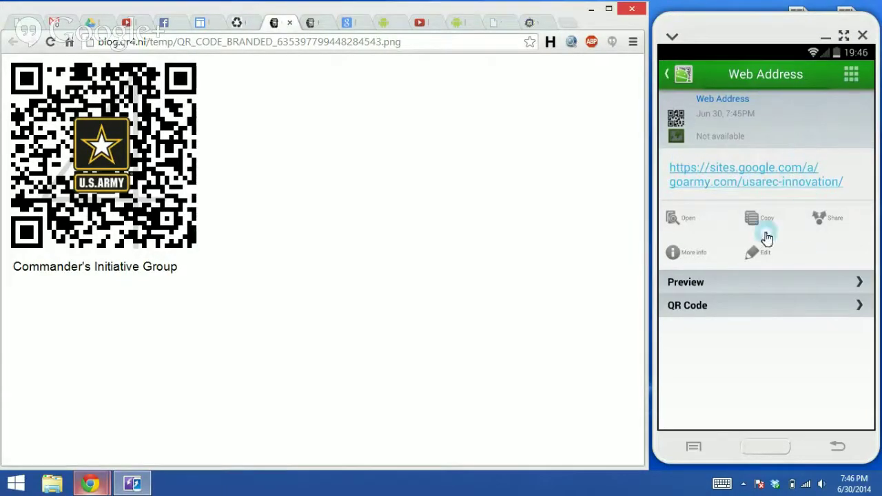
click(779, 172)
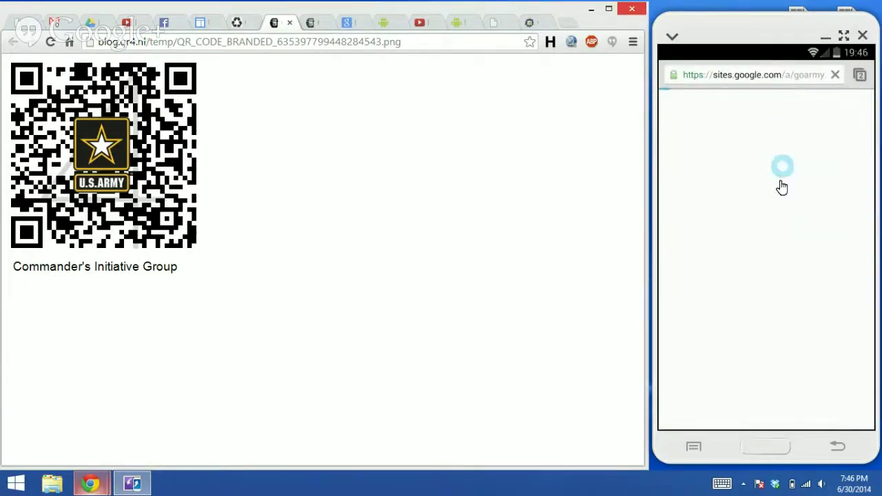
scroll(809, 288, down, 2)
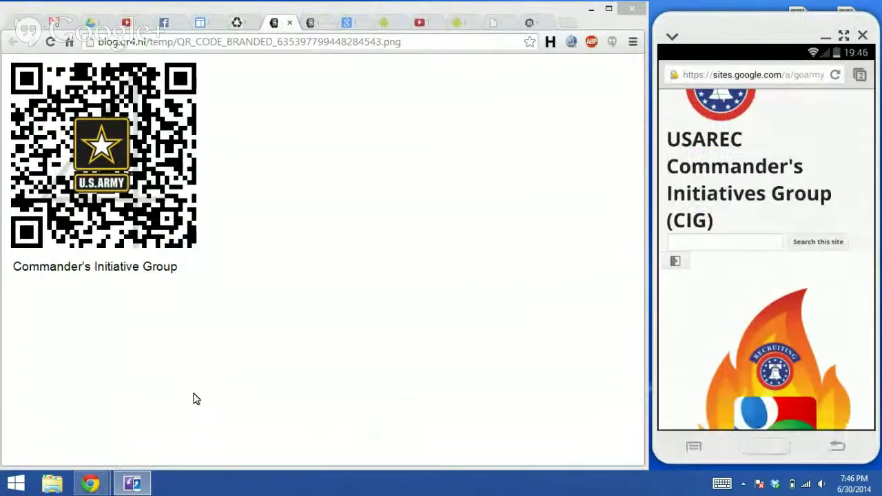
Step: Switch to the Google+ Hangouts window and stop the live broadcast
mouse_move(90, 482)
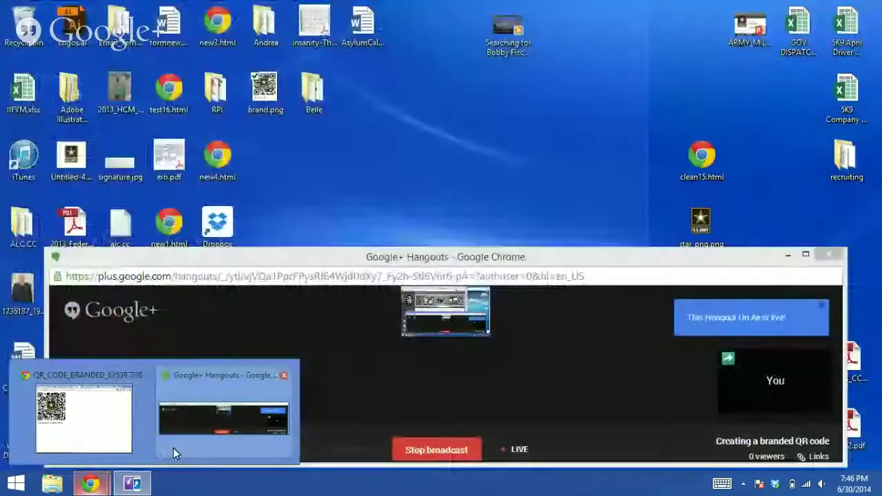
click(173, 450)
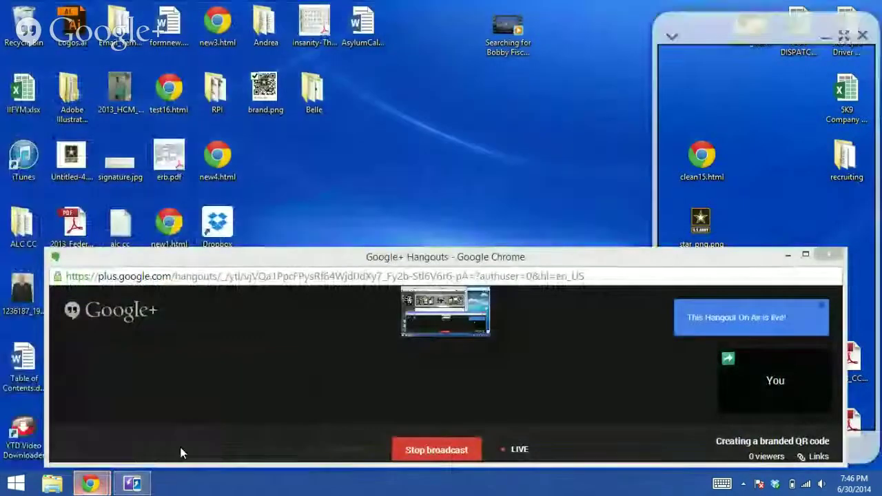
click(446, 449)
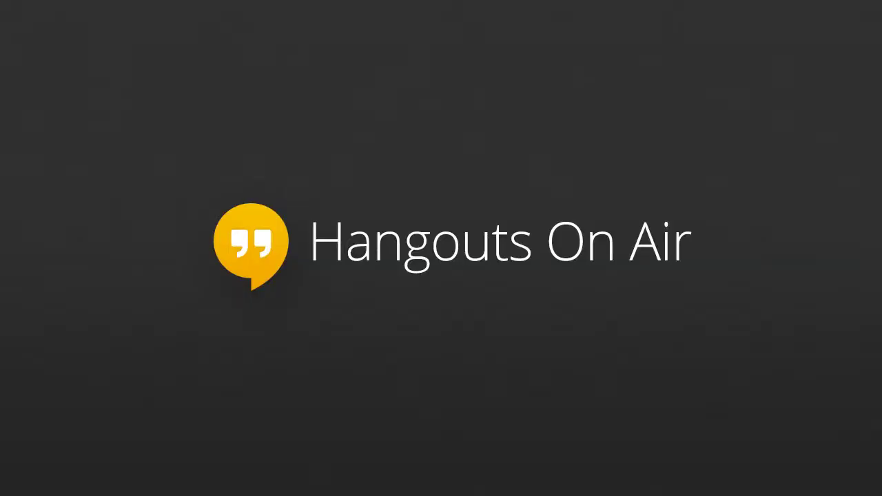